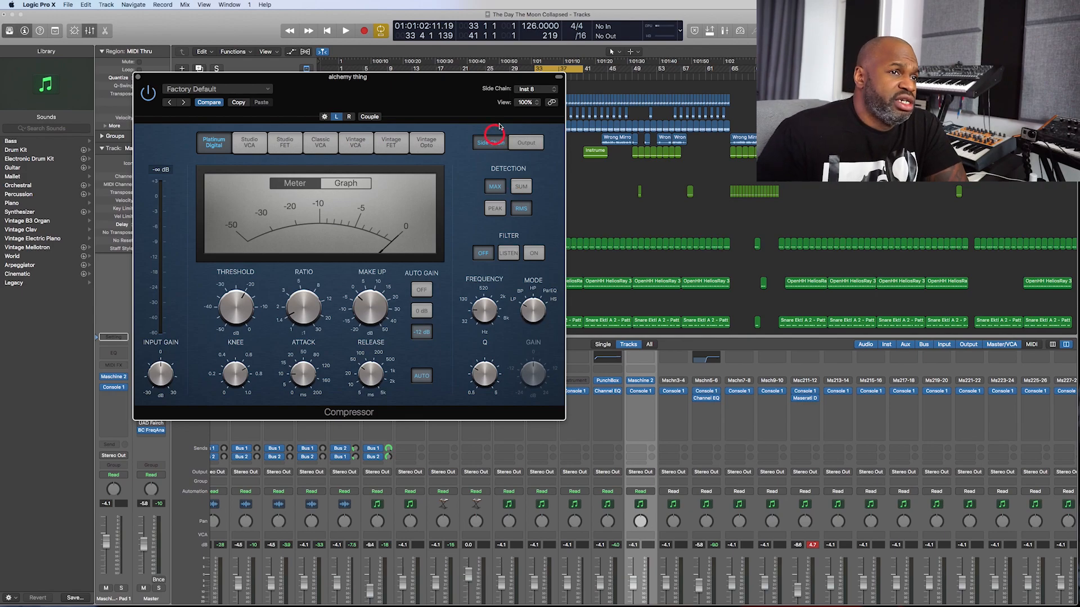
- Choose punchbox kick (Inst 8) as the alchemy thing compressor's side chain source and display its side chain settings
{"action": "left_click", "coordinate": [543, 91]}
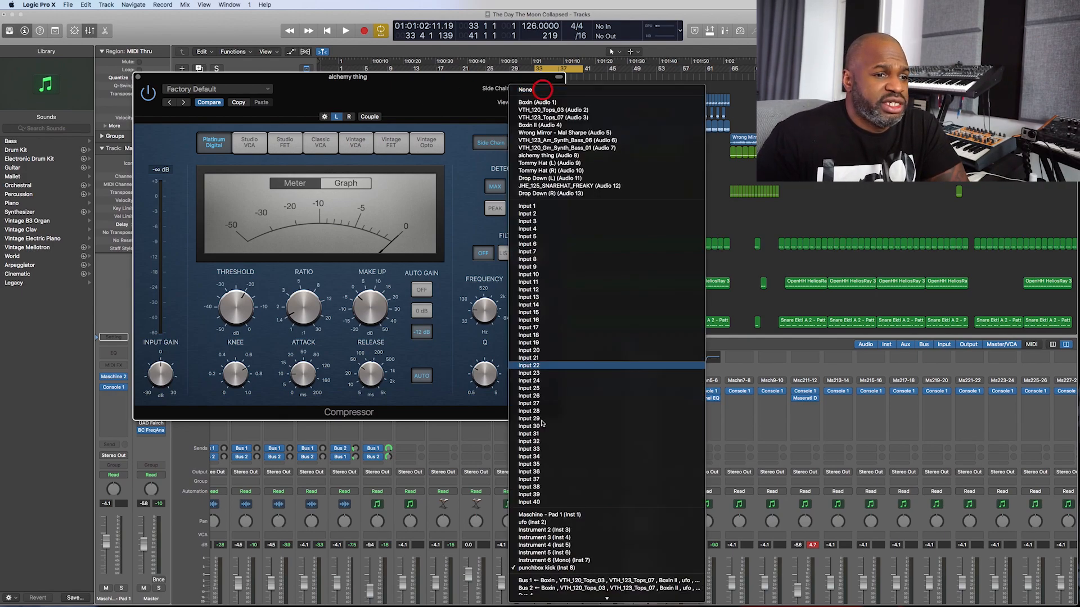
{"action": "left_click", "coordinate": [548, 568]}
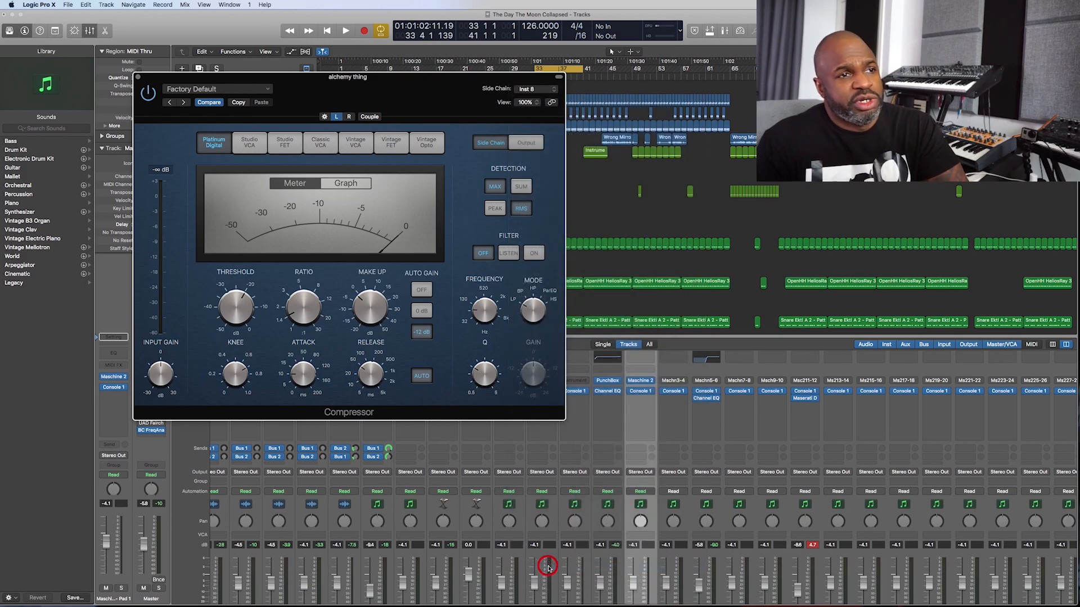
{"action": "left_click", "coordinate": [523, 143]}
{"action": "left_click", "coordinate": [492, 143]}
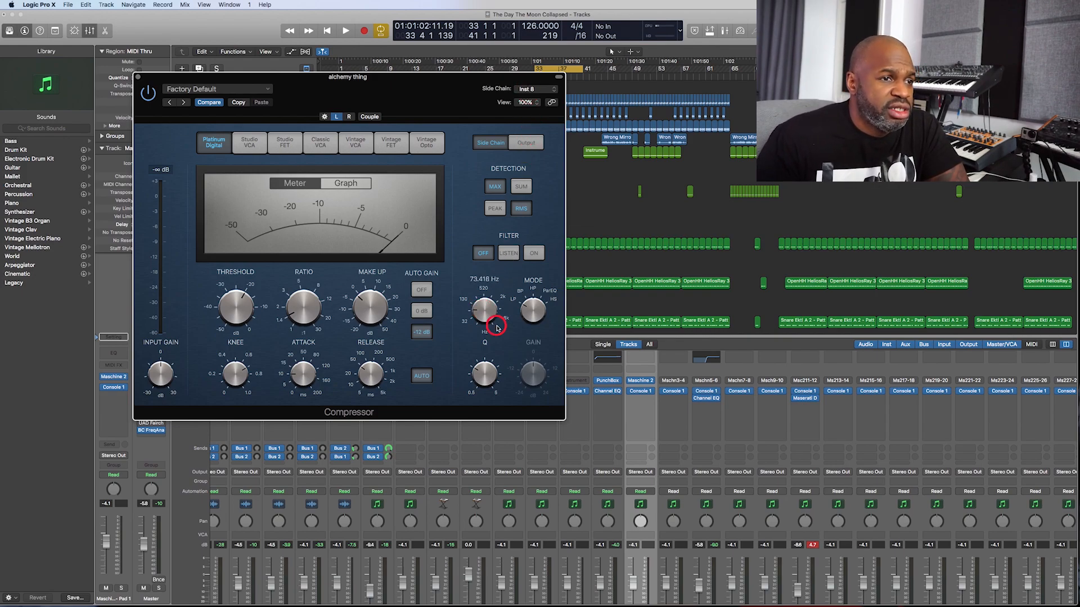
- Lower the side chain filter frequency in the alchemy thing compressor and close its window
{"action": "left_click_drag", "start_coordinate": [487, 314], "coordinate": [484, 323]}
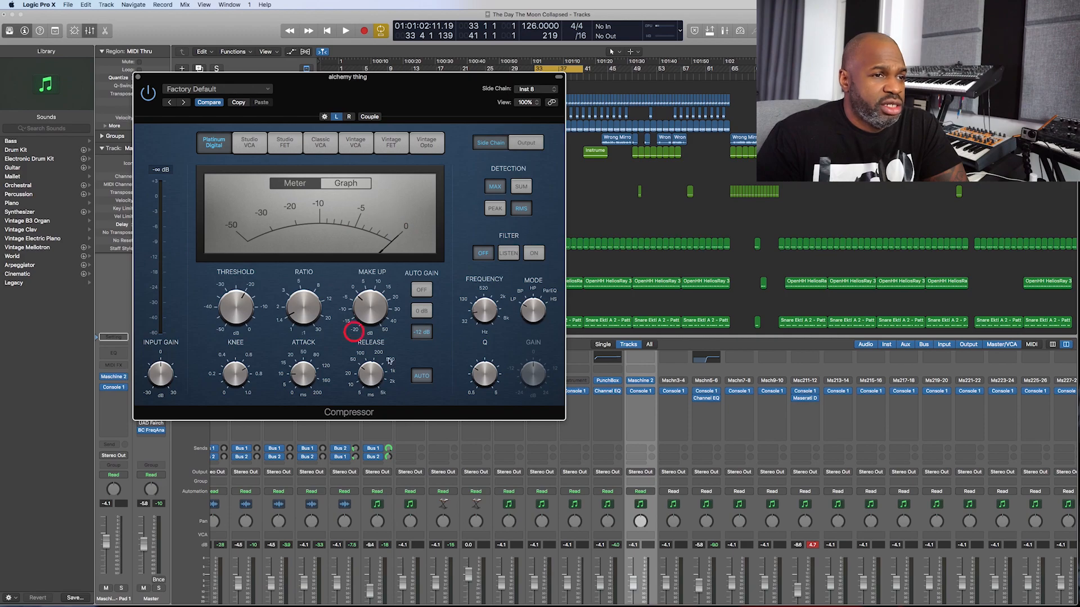
{"action": "left_click_drag", "start_coordinate": [476, 313], "coordinate": [481, 318]}
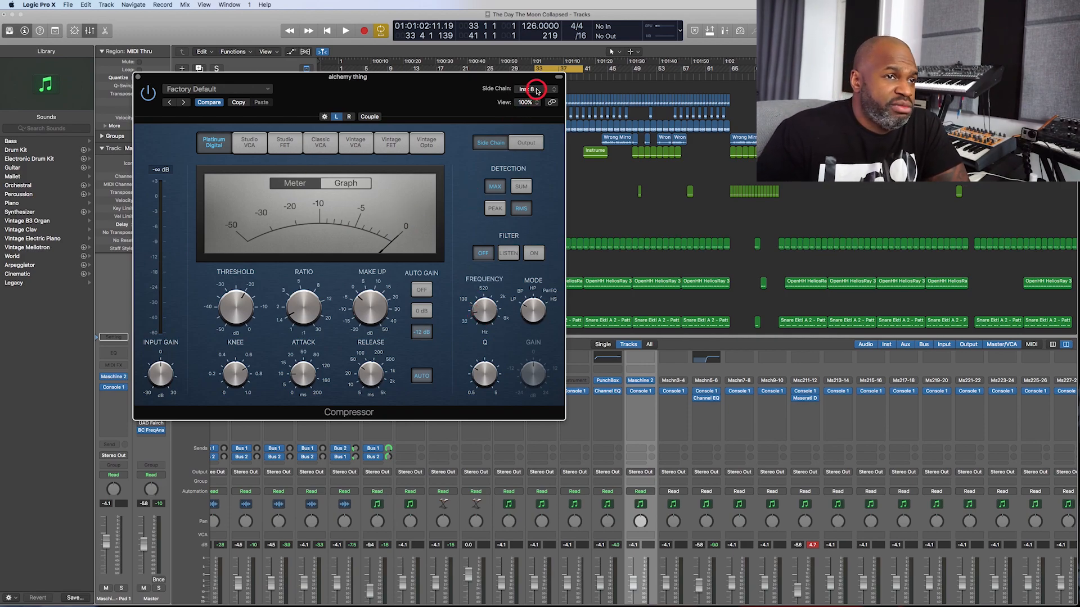
{"action": "left_click", "coordinate": [488, 316]}
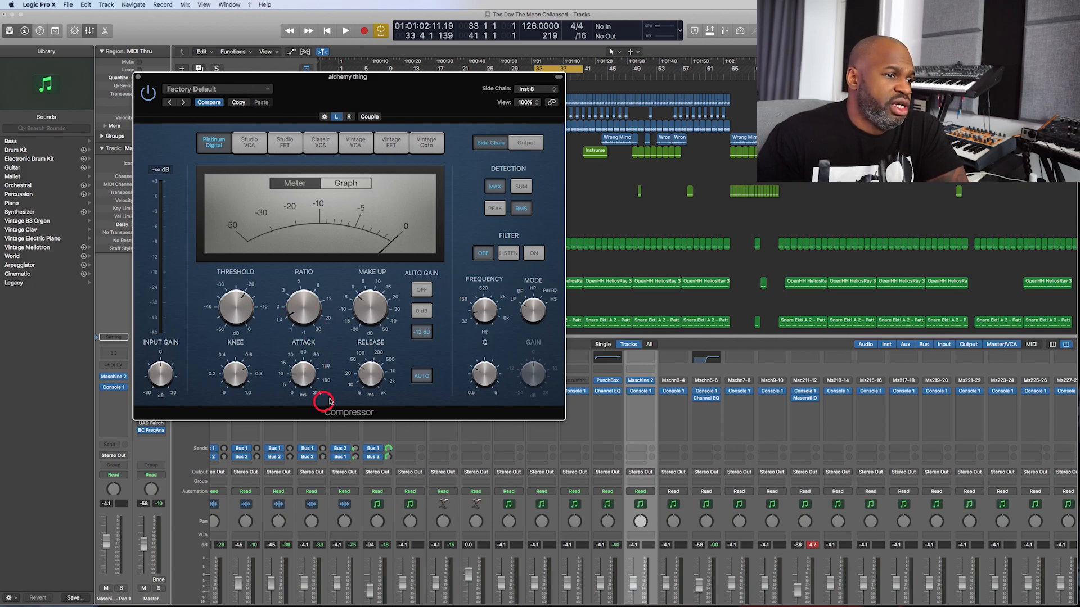
{"action": "left_click", "coordinate": [308, 376]}
{"action": "left_click_drag", "start_coordinate": [372, 373], "coordinate": [376, 410]}
{"action": "left_click", "coordinate": [421, 369]}
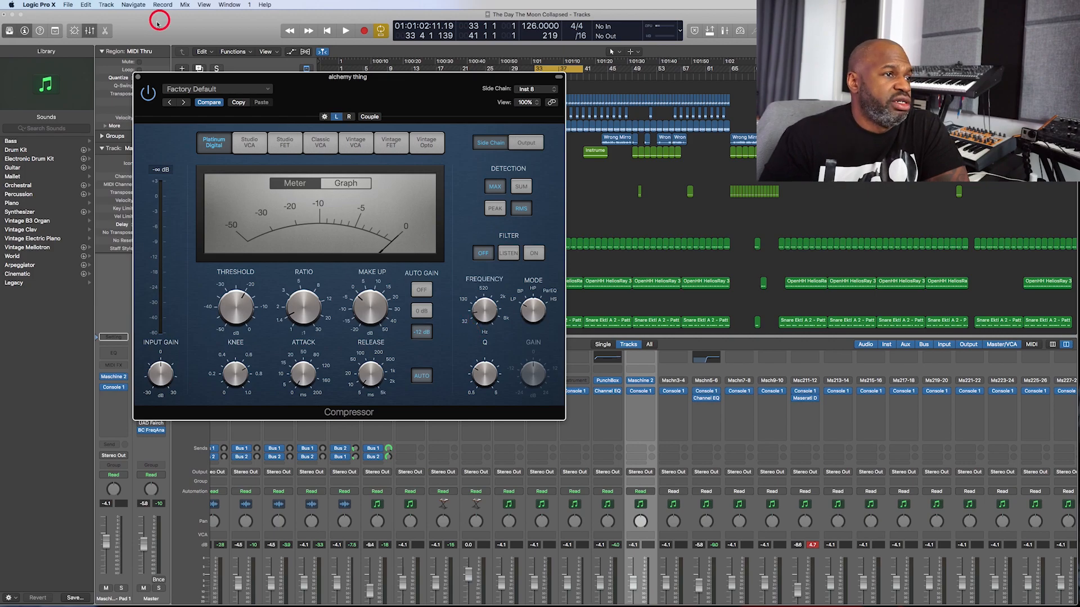
{"action": "left_click", "coordinate": [139, 77]}
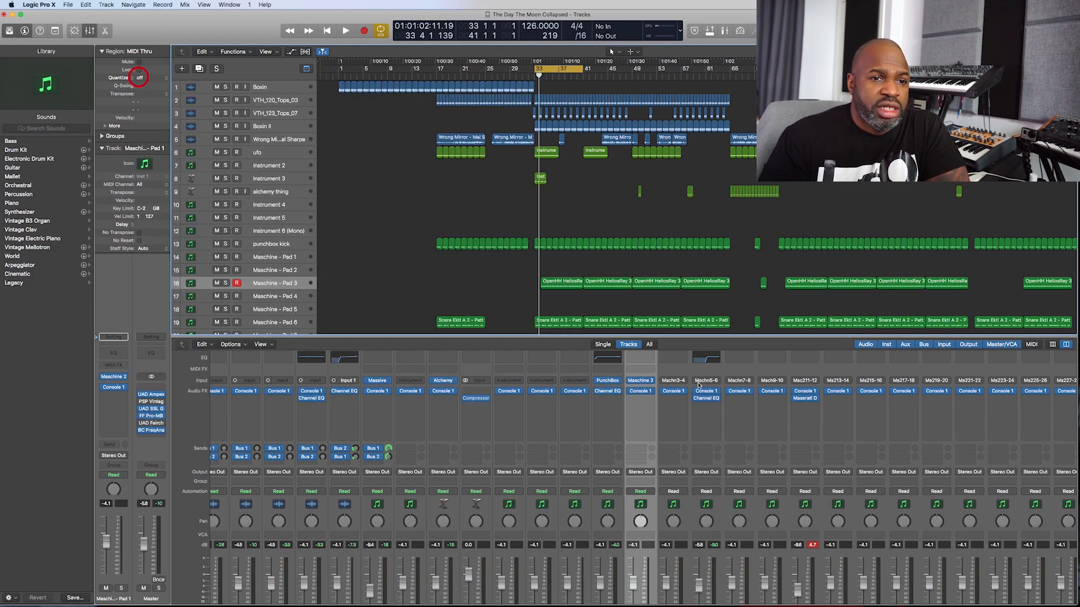
- Open the Ghz Vulf Compressor on the JHE_125_SNAREHAT_FREAKY channel and solo that channel
{"action": "scroll", "coordinate": [689, 423], "scroll_direction": "right", "scroll_amount": 7}
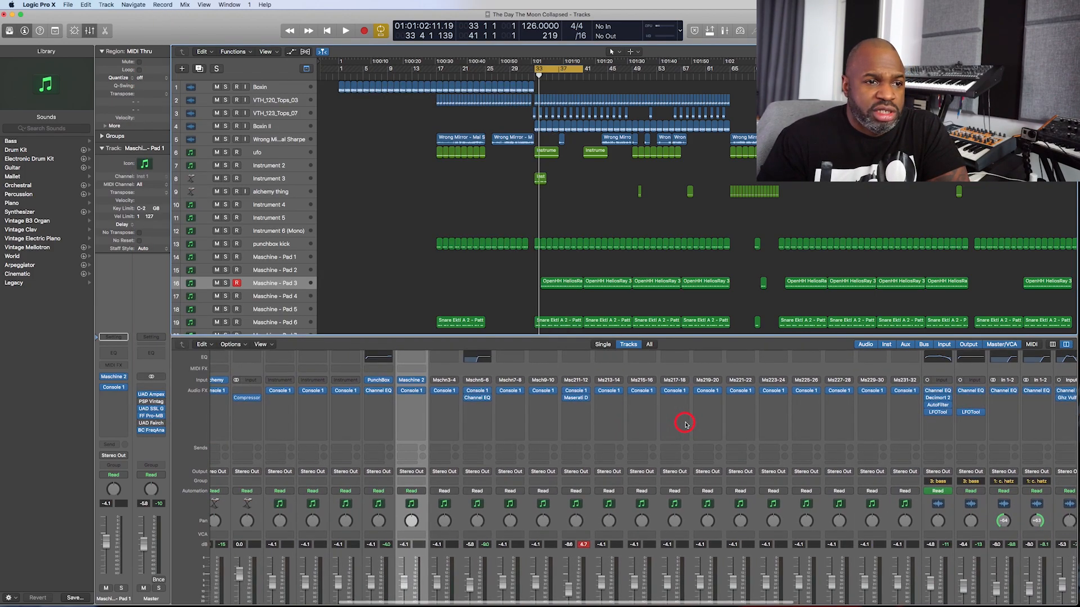
{"action": "scroll", "coordinate": [685, 425], "scroll_direction": "right", "scroll_amount": 4}
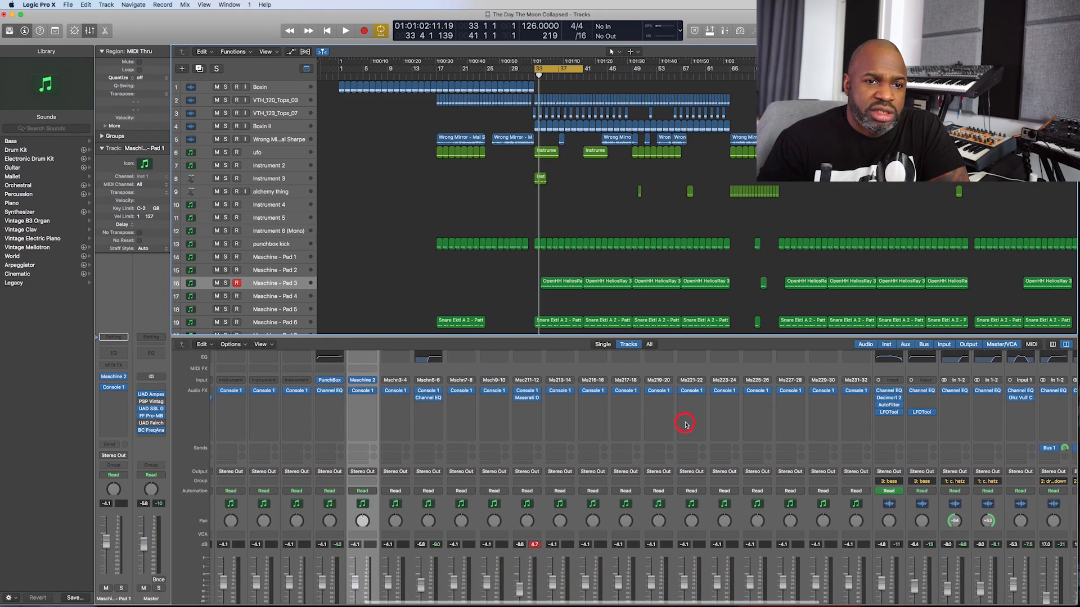
{"action": "scroll", "coordinate": [684, 424], "scroll_direction": "right", "scroll_amount": 10}
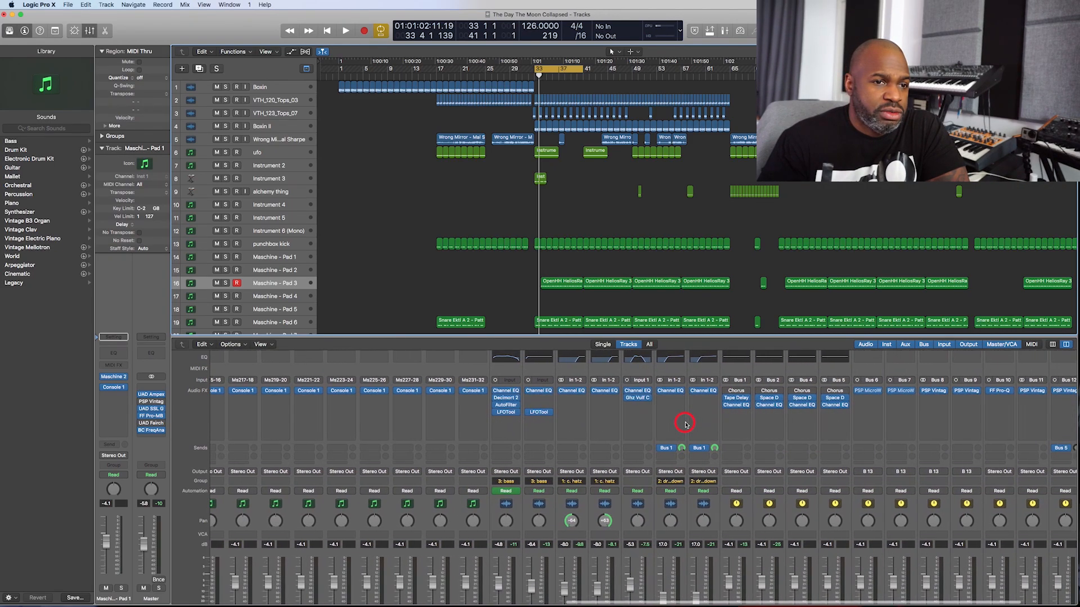
{"action": "left_click", "coordinate": [588, 398]}
{"action": "scroll", "coordinate": [589, 532], "scroll_direction": "down", "scroll_amount": 3}
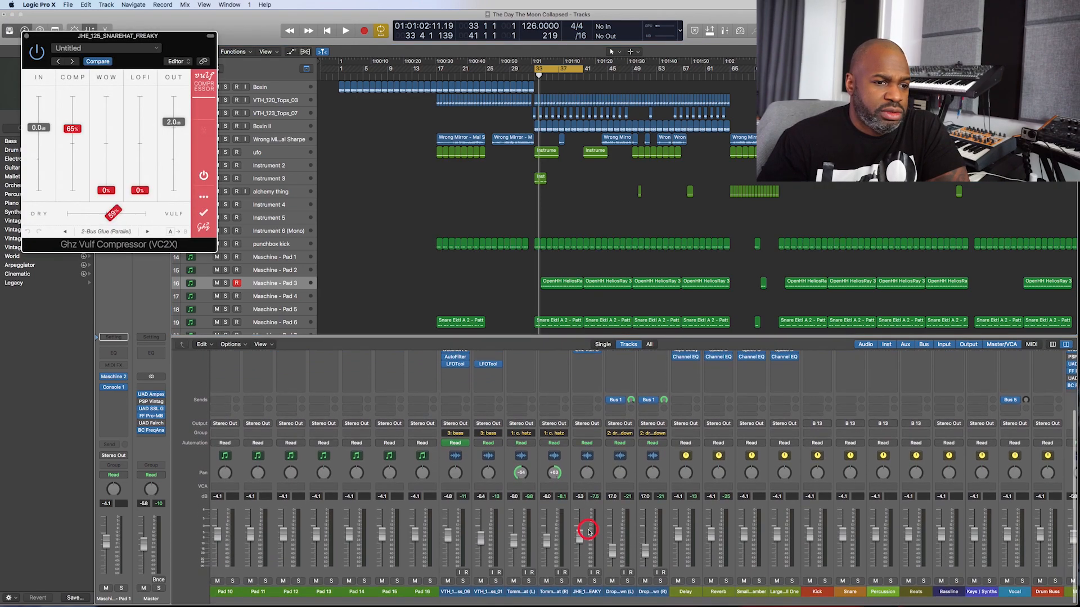
{"action": "left_click", "coordinate": [601, 592]}
{"action": "left_click", "coordinate": [596, 589]}
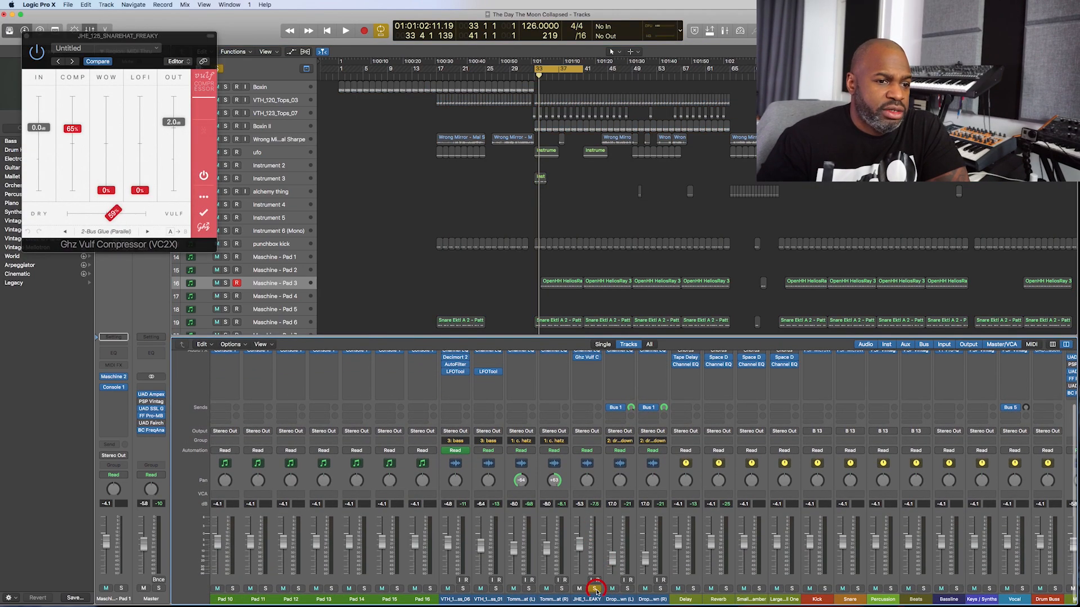
- Open the snare-hat channel's Channel EQ and listen to a short stretch of the soloed loop
{"action": "scroll", "coordinate": [595, 379], "scroll_direction": "up", "scroll_amount": 2}
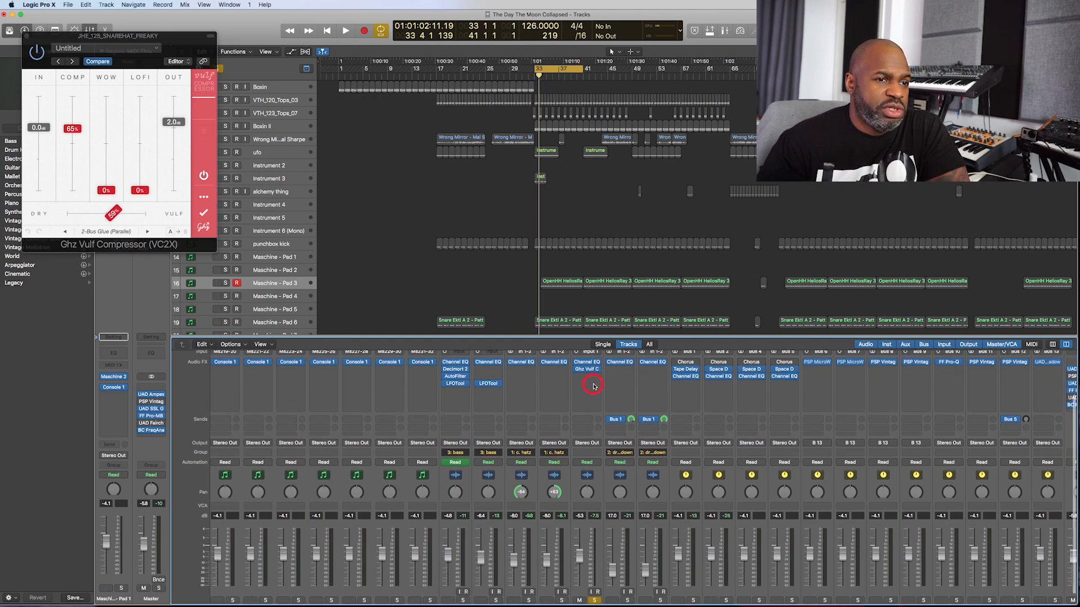
{"action": "left_click", "coordinate": [589, 375]}
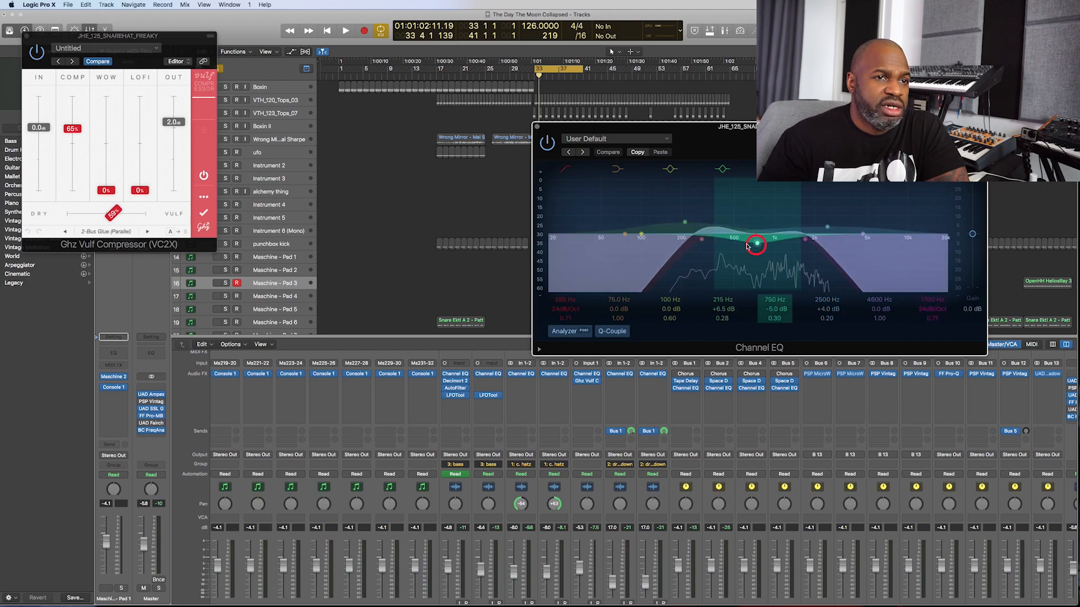
{"action": "key", "text": "space"}
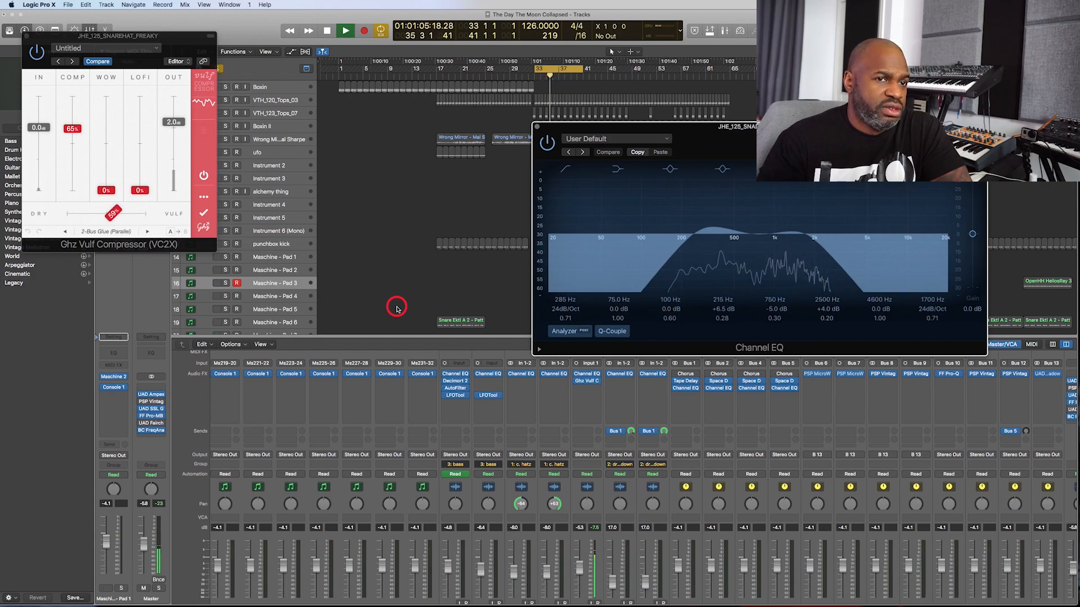
{"action": "key", "text": "space"}
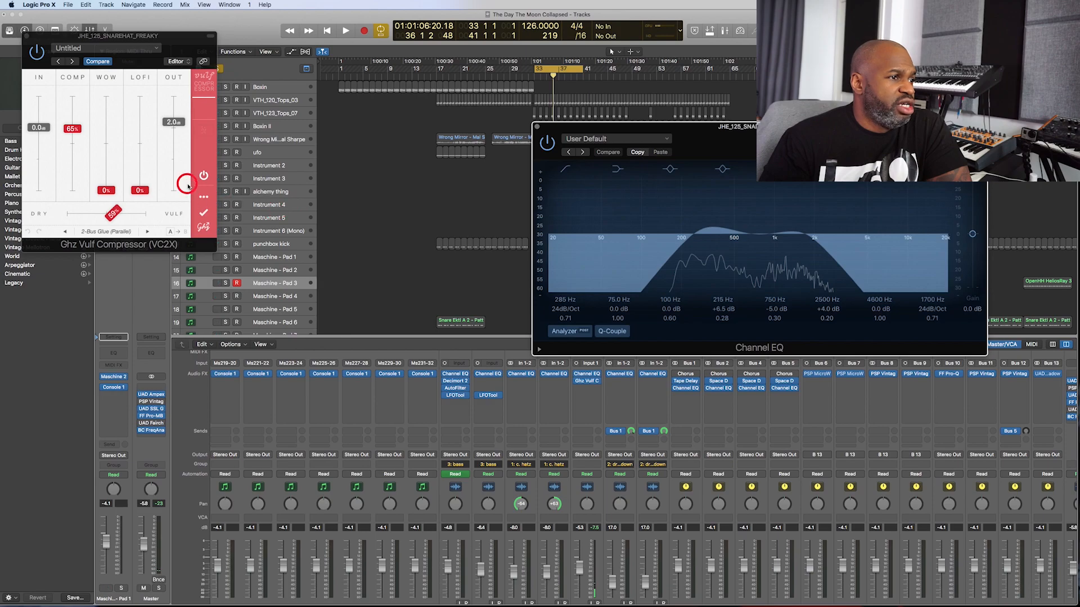
- Place the Vulf Compressor window beside the Channel EQ and examine its preset list without changing the preset
{"action": "left_click_drag", "start_coordinate": [160, 38], "coordinate": [340, 128]}
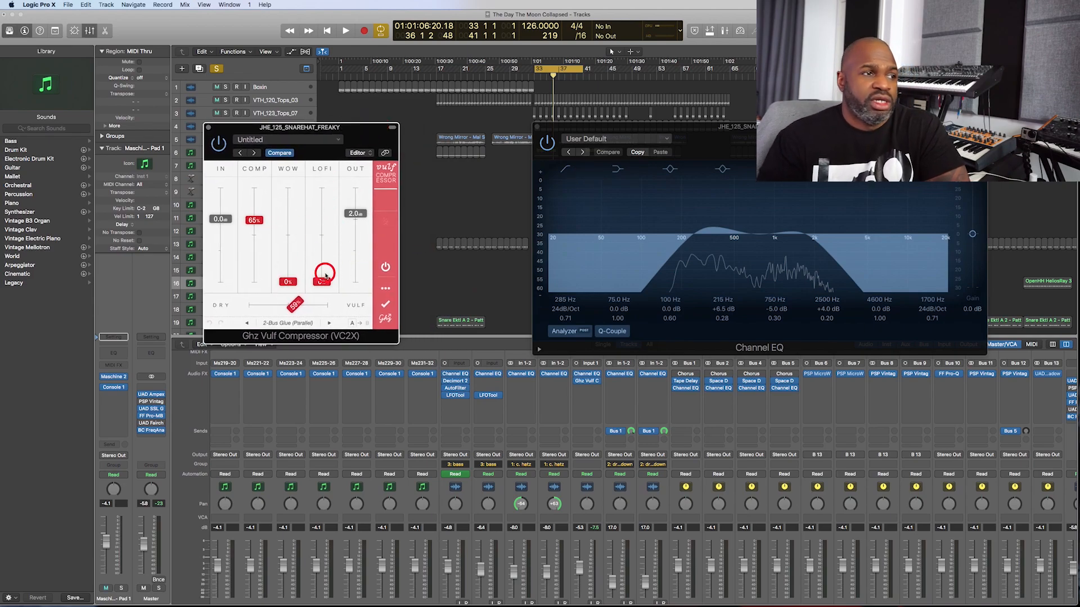
{"action": "left_click", "coordinate": [278, 324]}
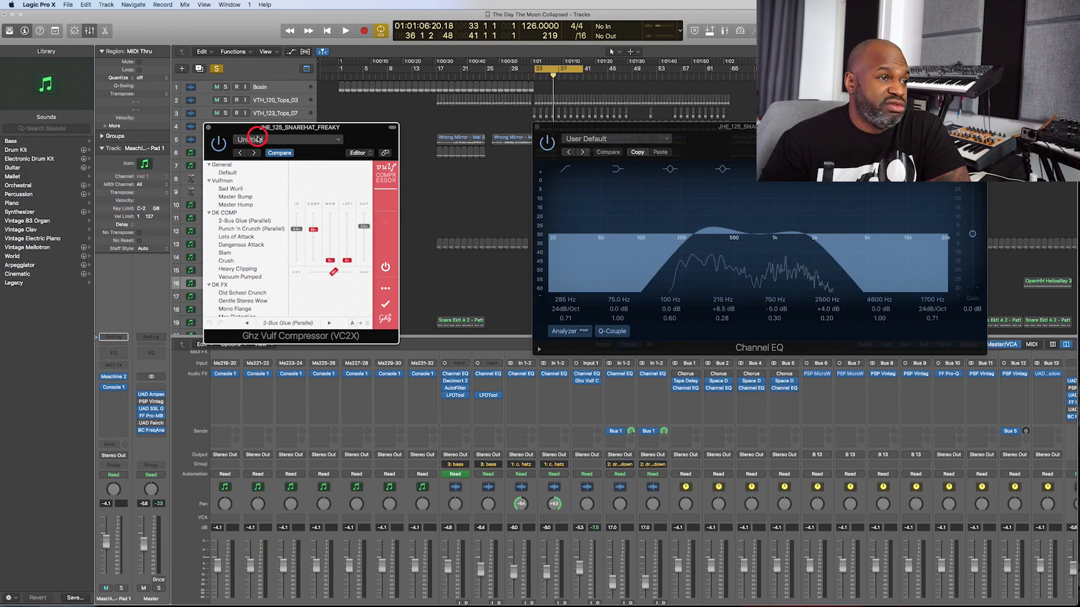
{"action": "left_click", "coordinate": [352, 188]}
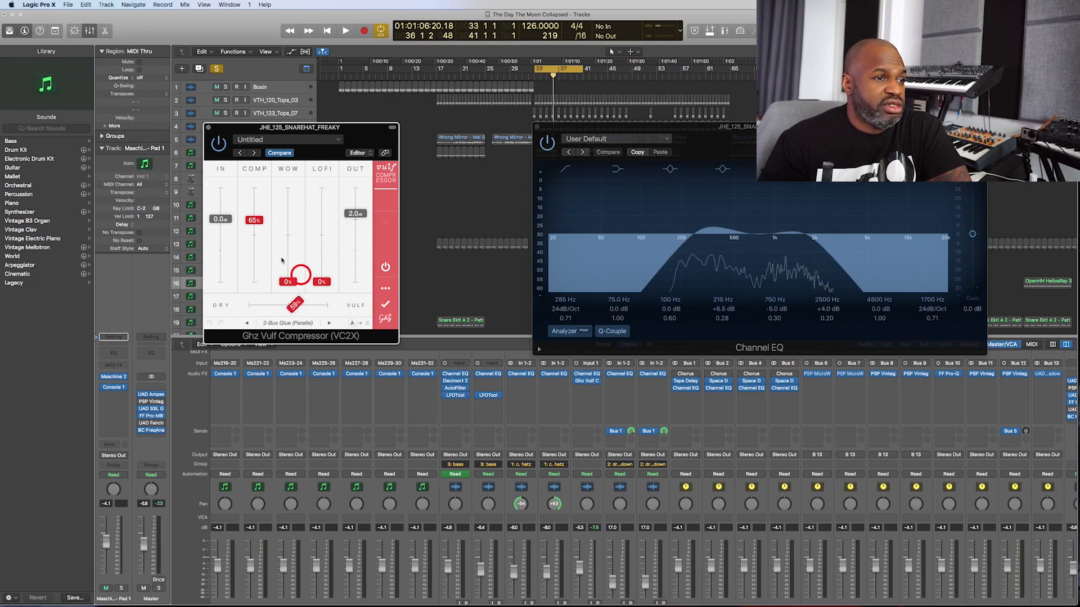
- Try output 6.0 dB, input 5.5 dB and less compression during playback, compare with the original settings, and try the WOW and LOFI sliders
{"action": "key", "text": "space"}
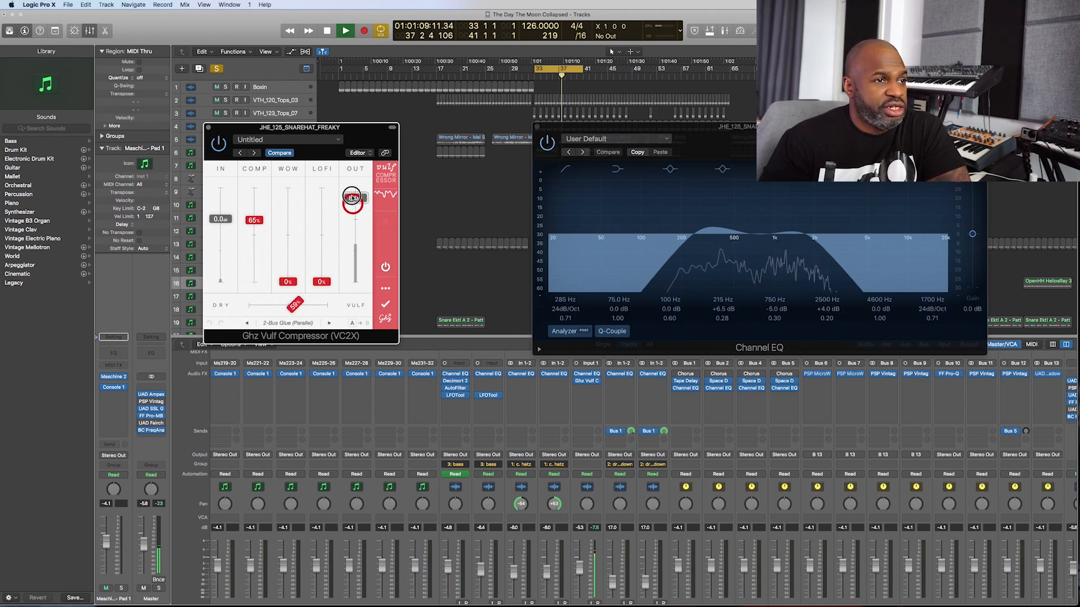
{"action": "left_click_drag", "start_coordinate": [353, 194], "coordinate": [351, 203]}
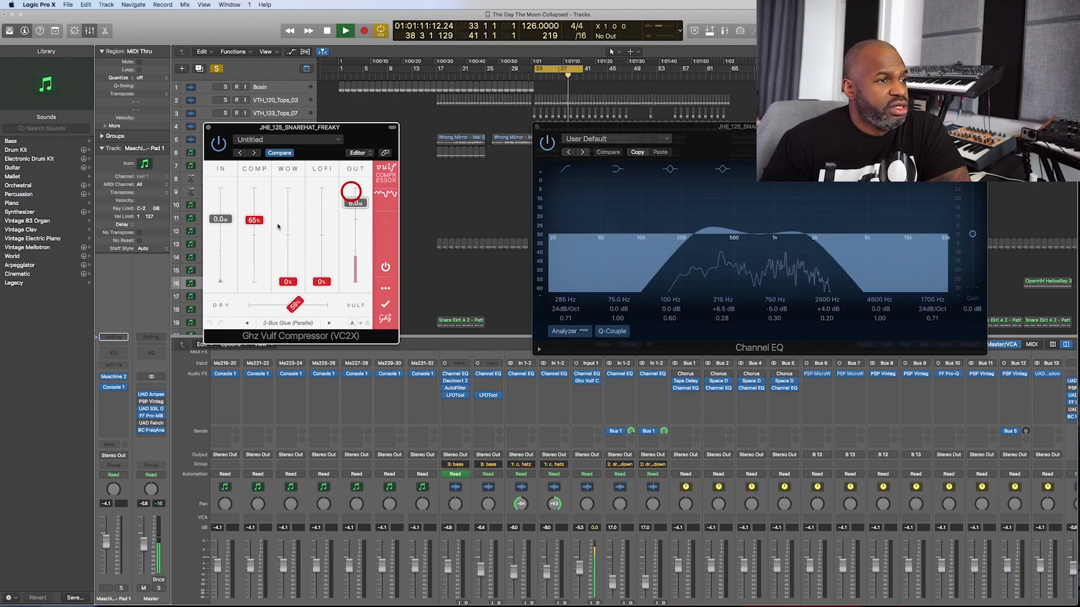
{"action": "left_click_drag", "start_coordinate": [219, 219], "coordinate": [250, 229]}
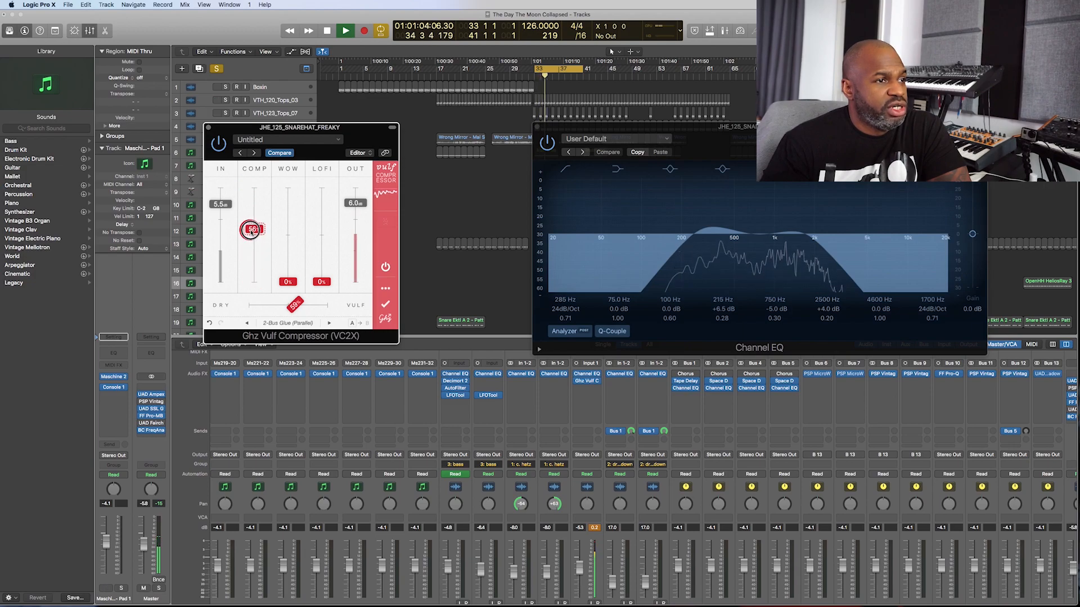
{"action": "left_click", "coordinate": [274, 154]}
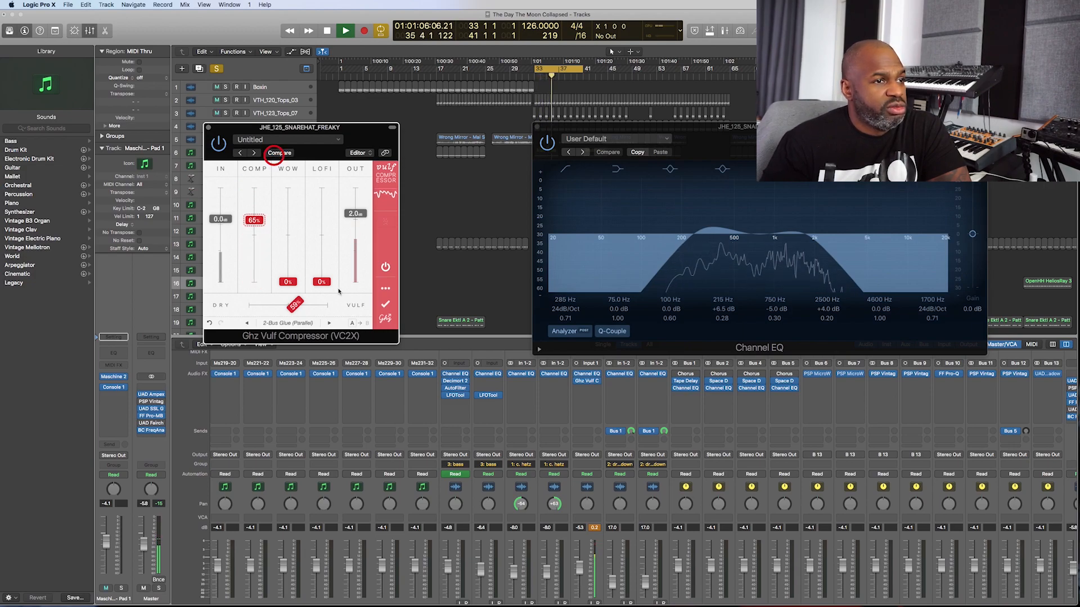
{"action": "left_click_drag", "start_coordinate": [287, 281], "coordinate": [318, 303]}
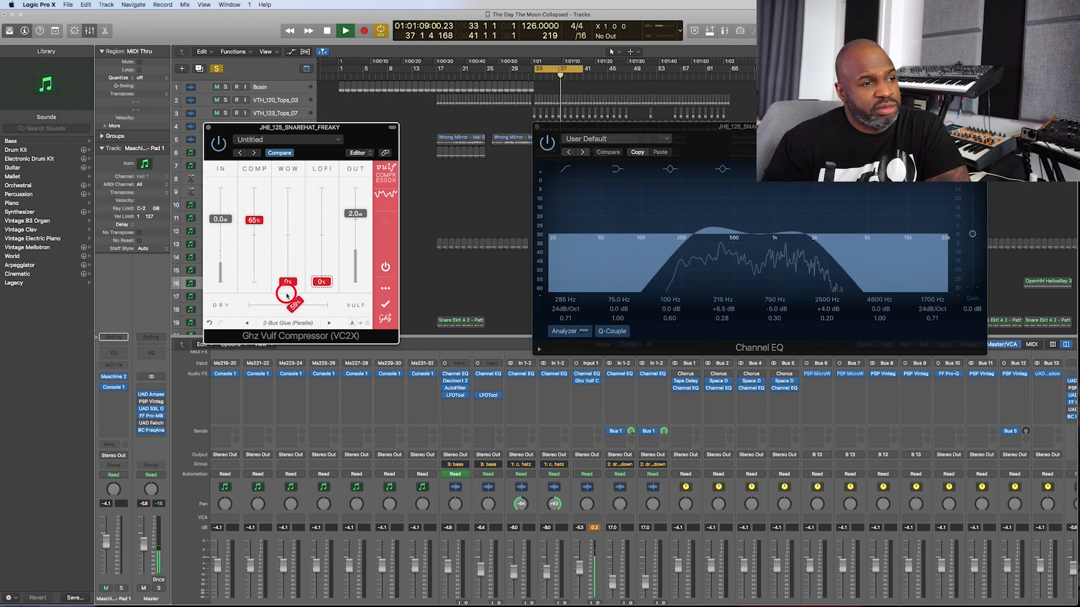
- Compare the loop with the Vulf Compressor on and off during playback, leave it bypassed, and stop playback
{"action": "left_click", "coordinate": [219, 144]}
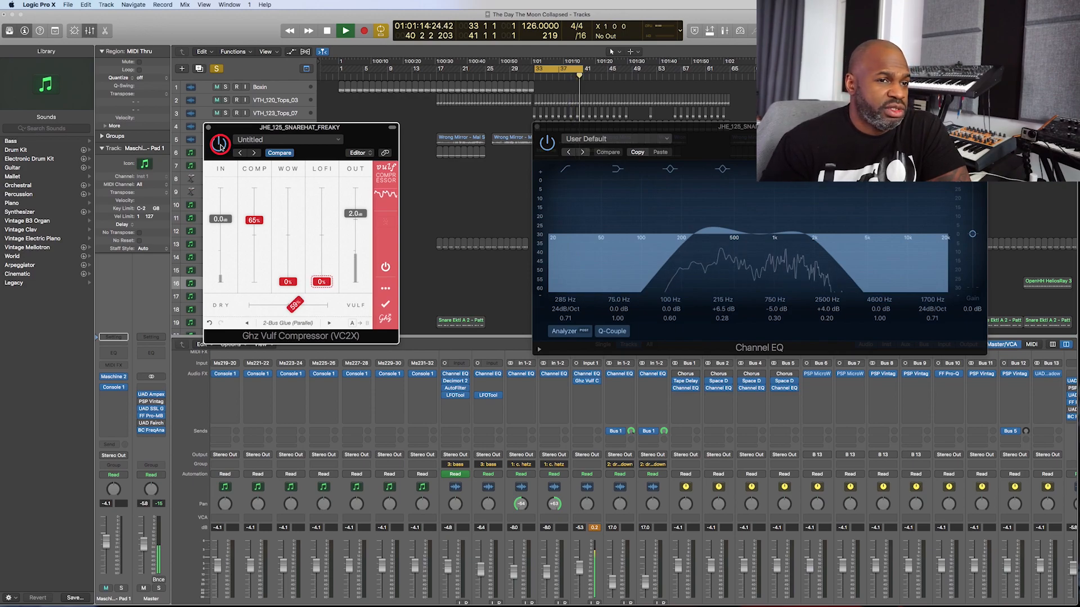
{"action": "left_click", "coordinate": [286, 212]}
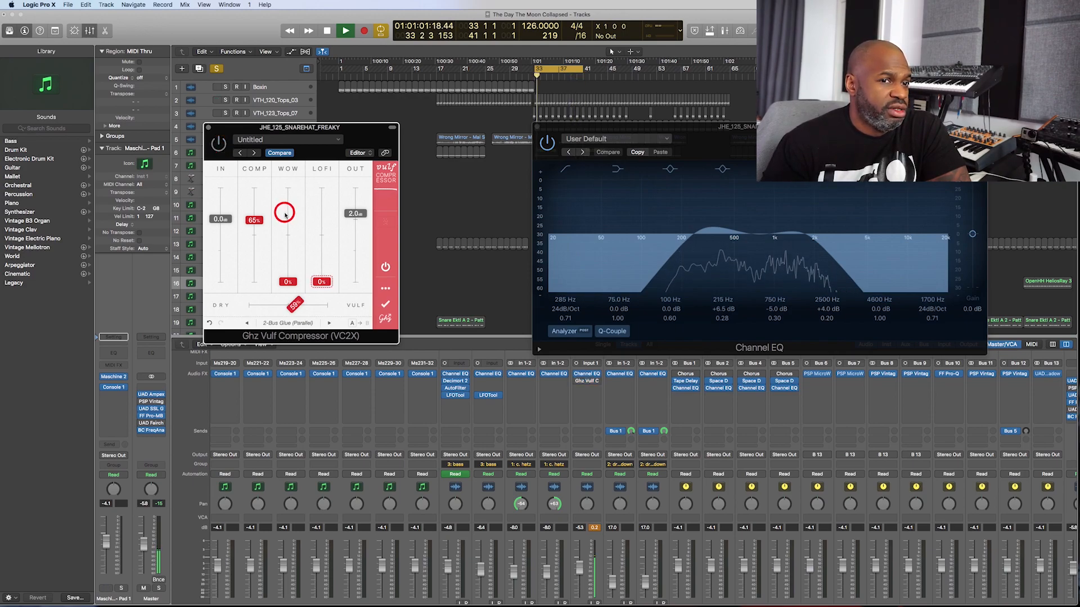
{"action": "left_click", "coordinate": [221, 143]}
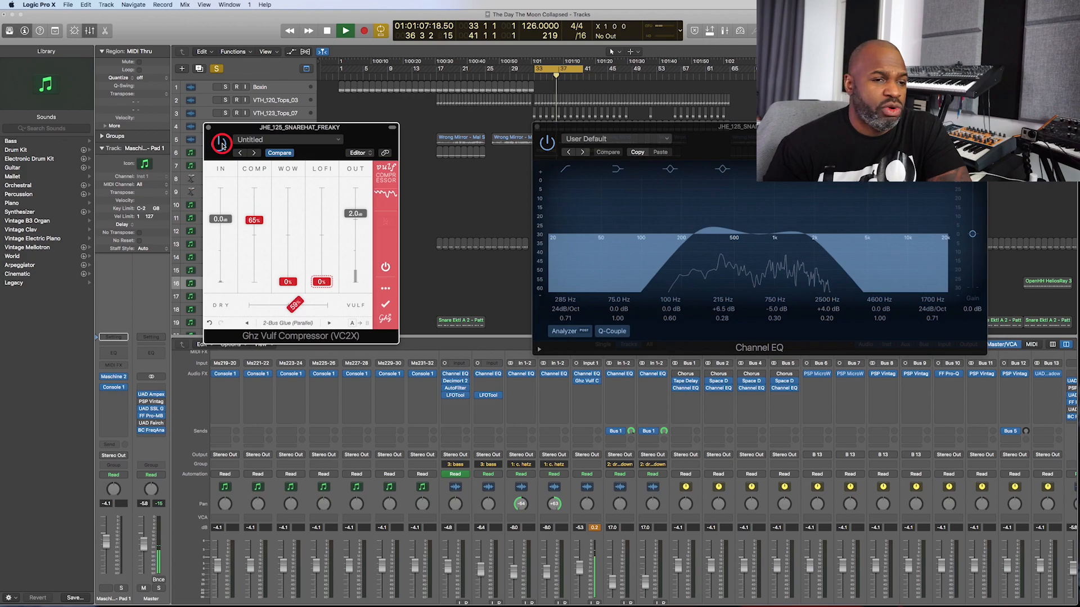
{"action": "left_click", "coordinate": [216, 147]}
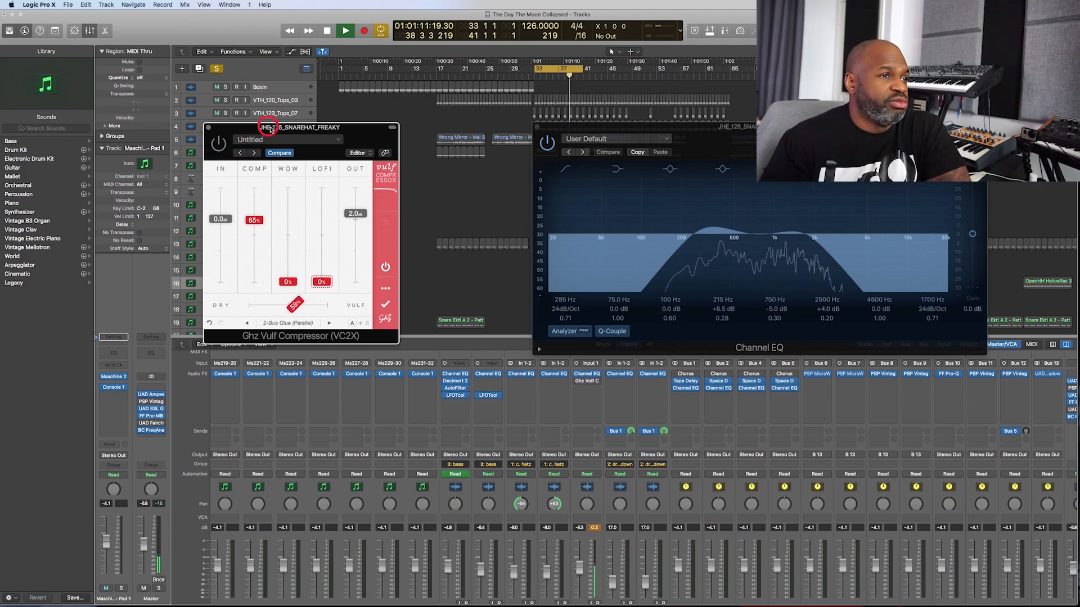
{"action": "left_click_drag", "start_coordinate": [280, 134], "coordinate": [320, 133]}
{"action": "key", "text": "space"}
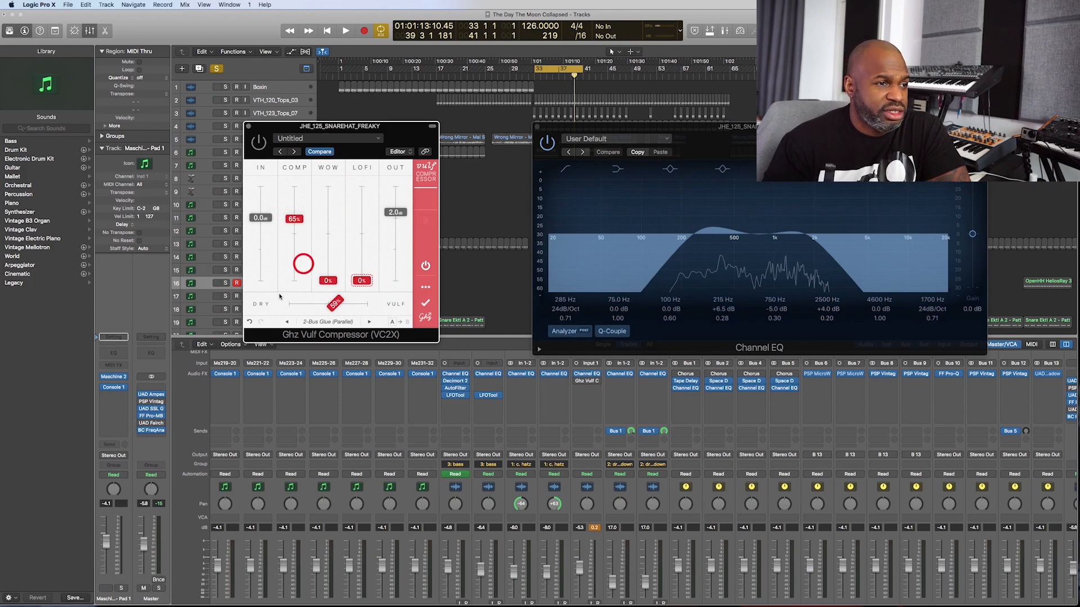
- Review the Vulf Compressor's preset categories once more, keep the 2-Bus Glue (Parallel) preset, and close its window
{"action": "left_click", "coordinate": [314, 322]}
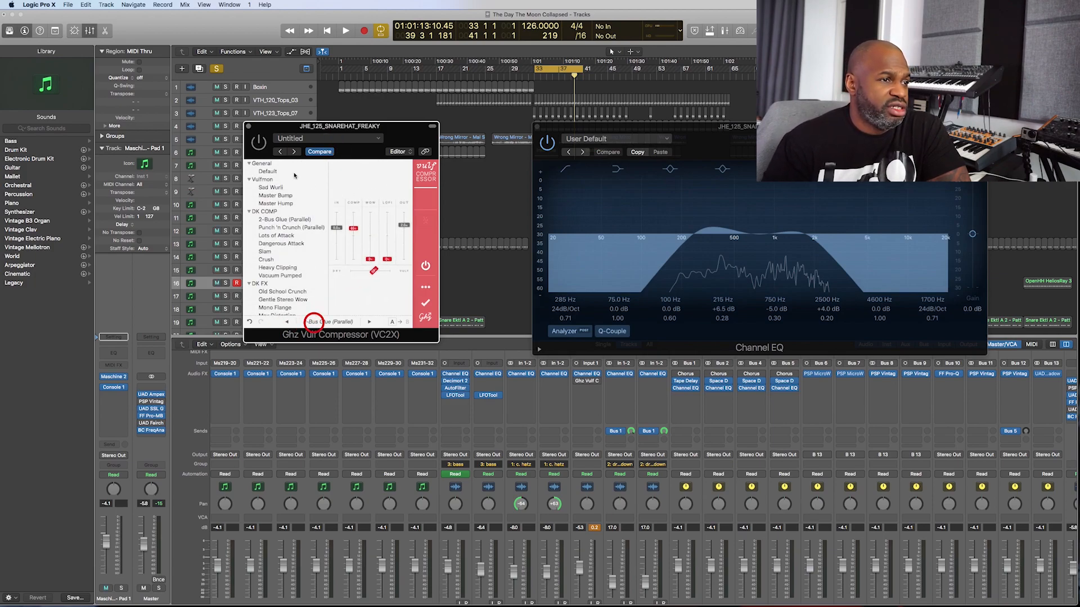
{"action": "left_click", "coordinate": [289, 322]}
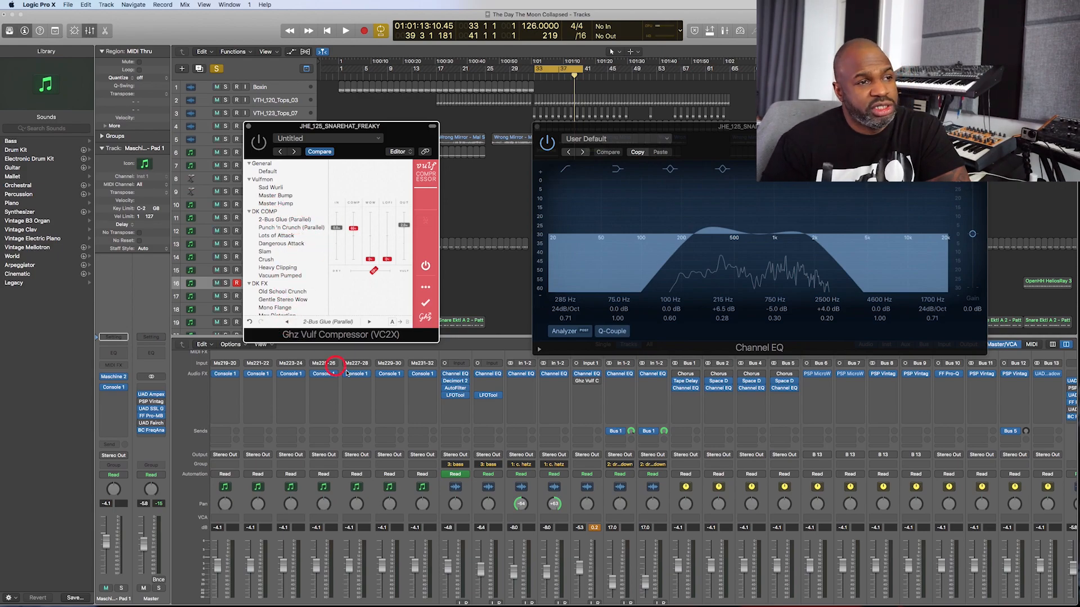
{"action": "left_click", "coordinate": [354, 297]}
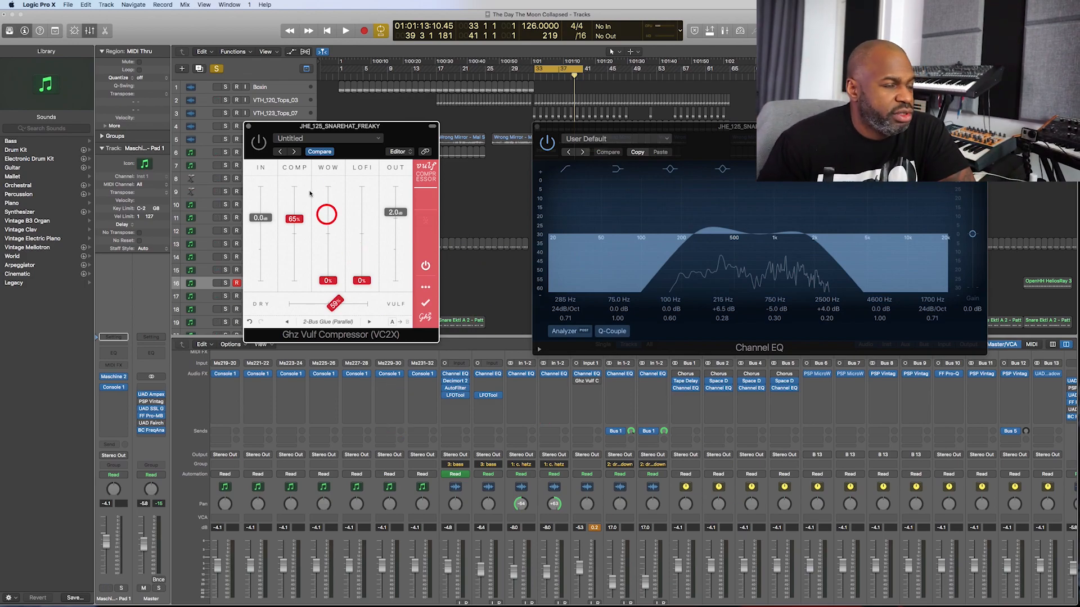
{"action": "left_click", "coordinate": [249, 129]}
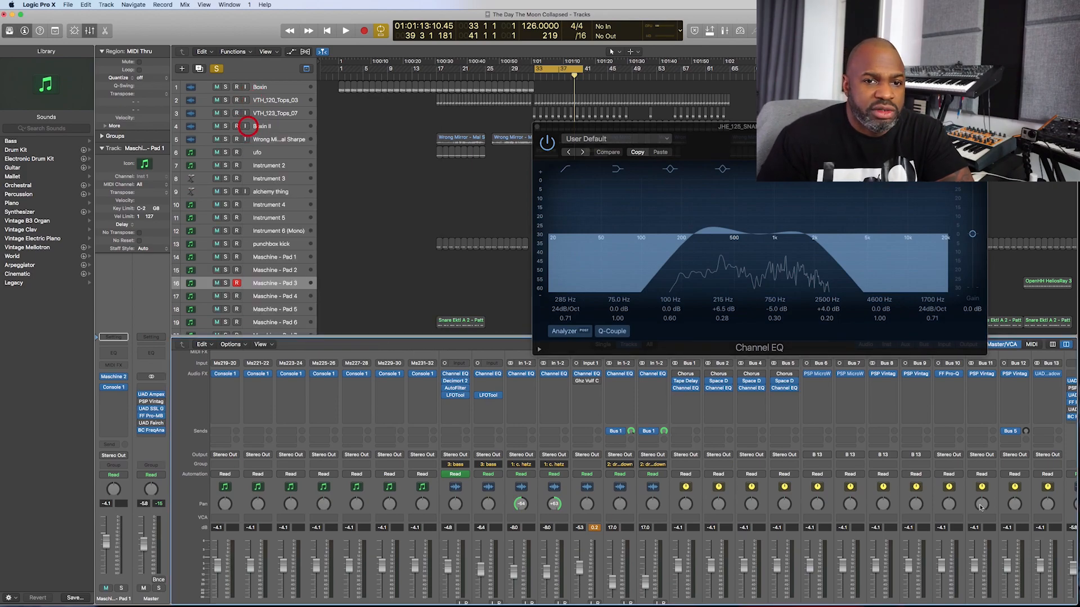
- Open the UAD Shadow Hills Mastering Compressor on the Bus 13 drum buss and load its Drums Hard Knee factory preset
{"action": "scroll", "coordinate": [884, 426], "scroll_direction": "right", "scroll_amount": 3}
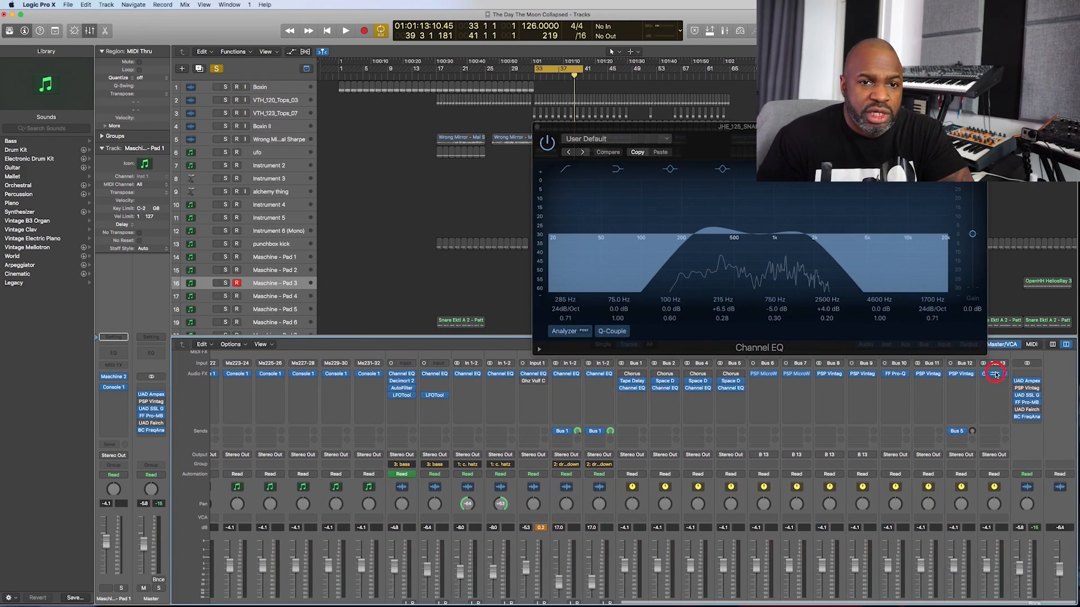
{"action": "left_click", "coordinate": [995, 374]}
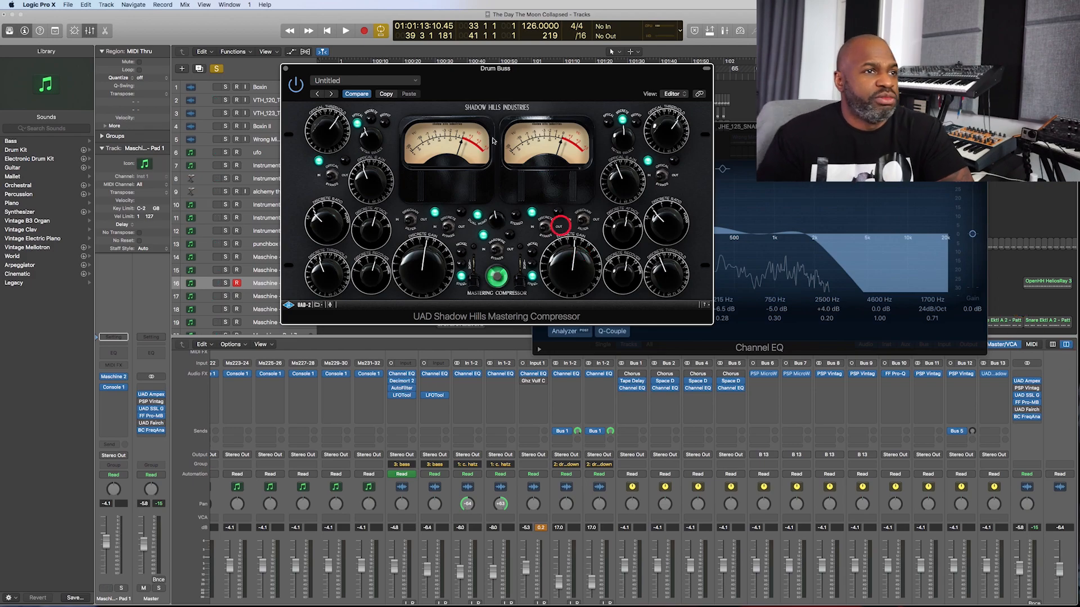
{"action": "left_click_drag", "start_coordinate": [282, 171], "coordinate": [363, 137]}
{"action": "left_click", "coordinate": [298, 146]}
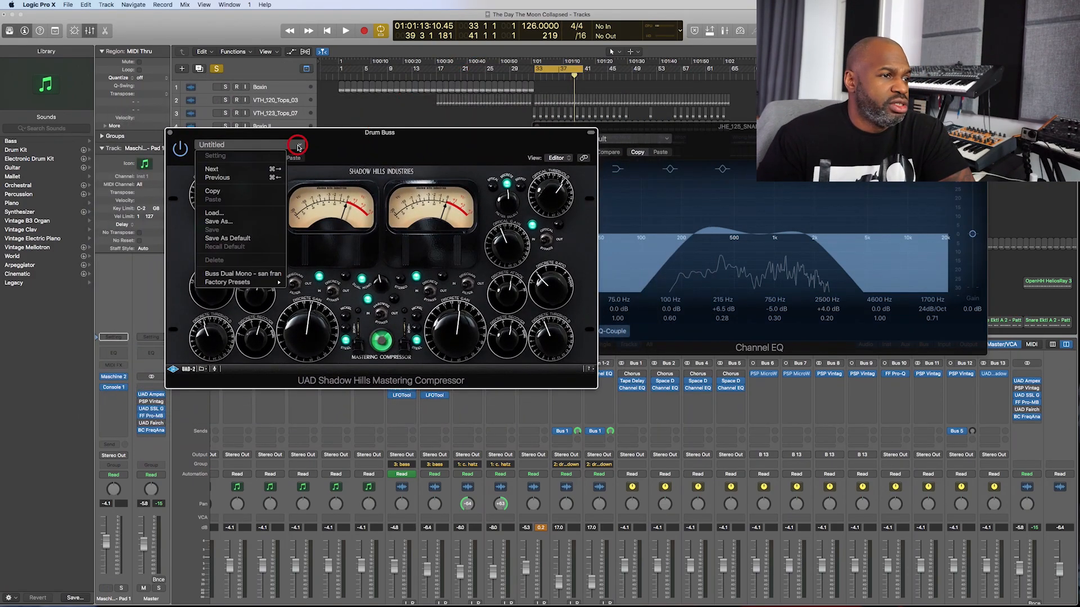
{"action": "mouse_move", "coordinate": [264, 283]}
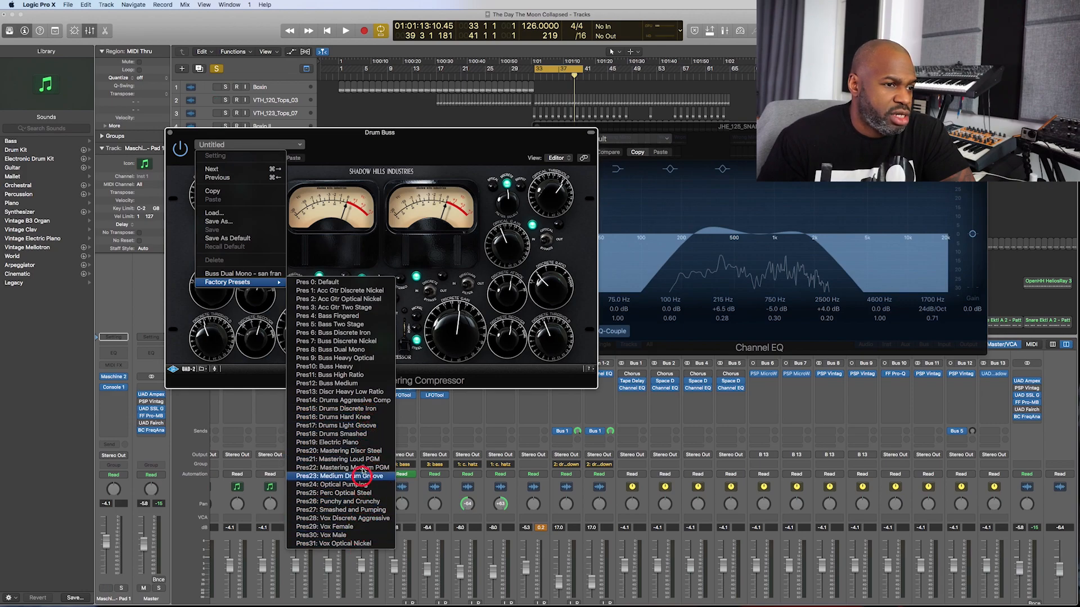
{"action": "left_click", "coordinate": [358, 417]}
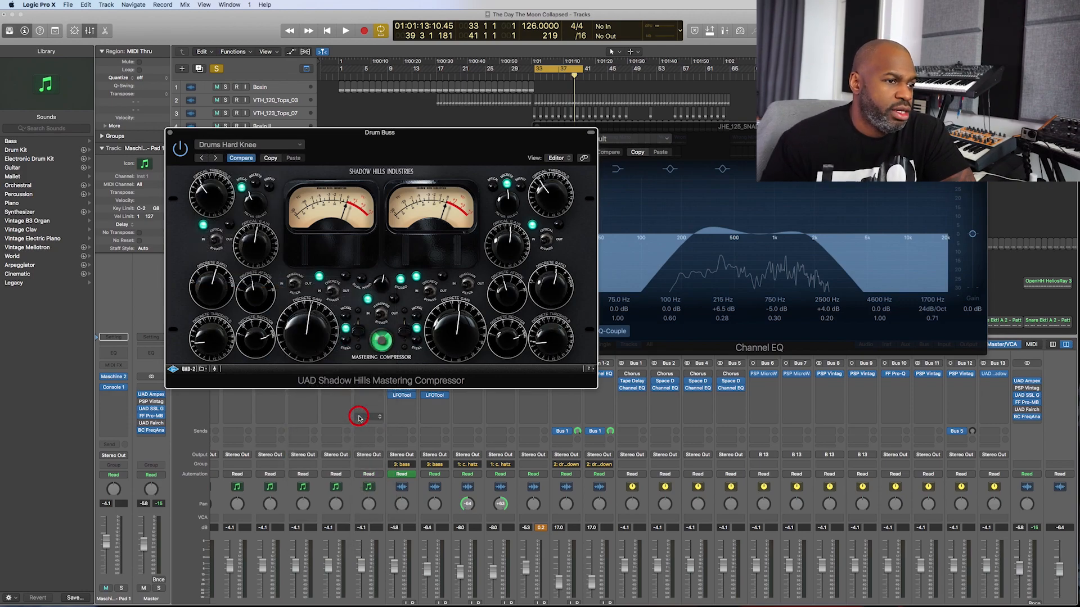
{"action": "left_click_drag", "start_coordinate": [372, 139], "coordinate": [318, 67]}
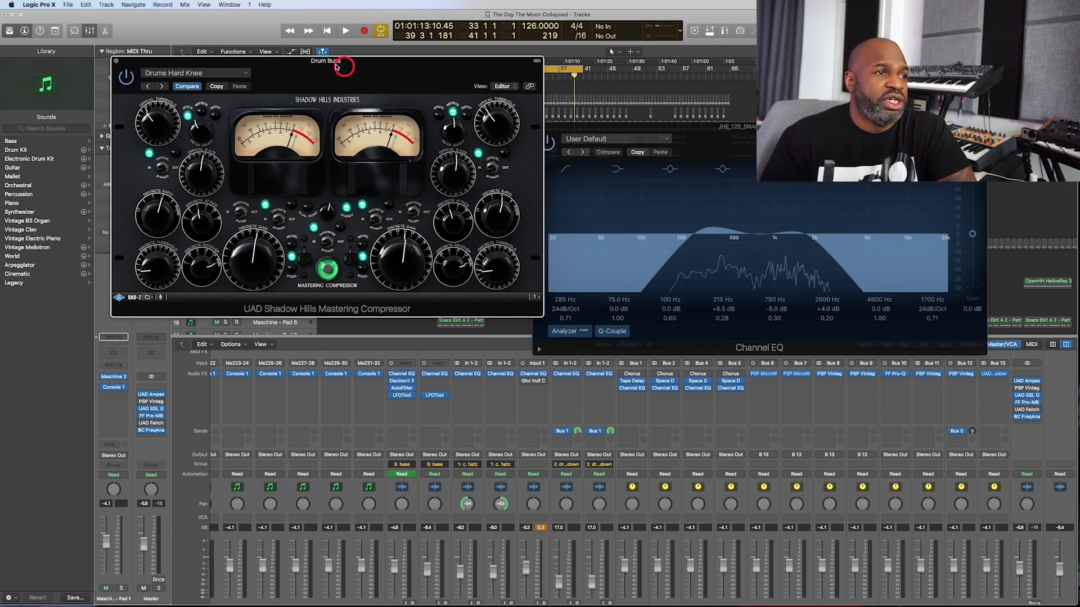
{"action": "left_click_drag", "start_coordinate": [274, 69], "coordinate": [275, 109]}
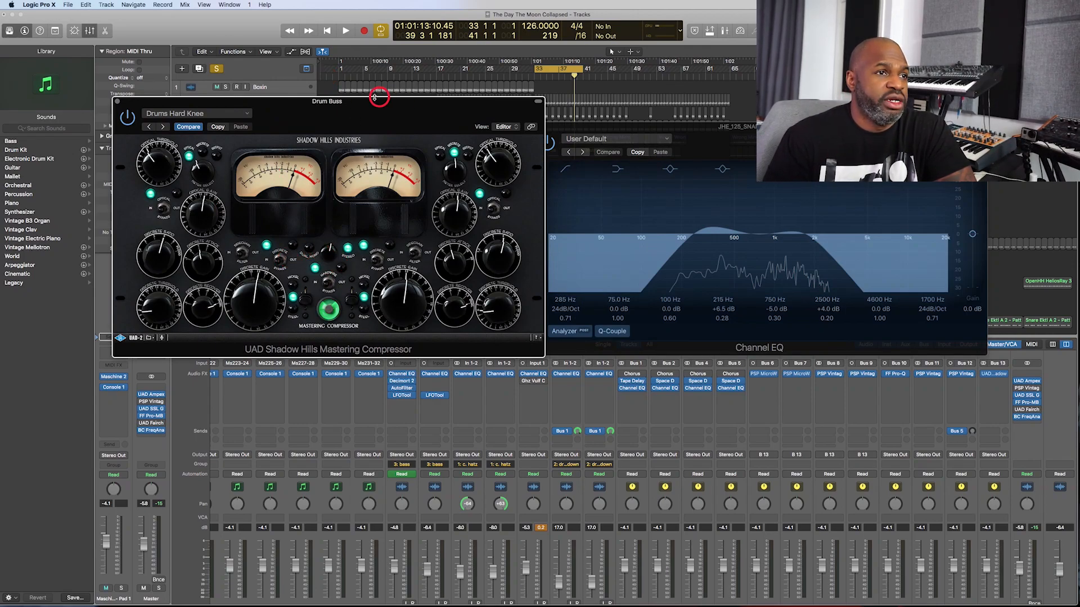
{"action": "left_click_drag", "start_coordinate": [373, 104], "coordinate": [591, 148]}
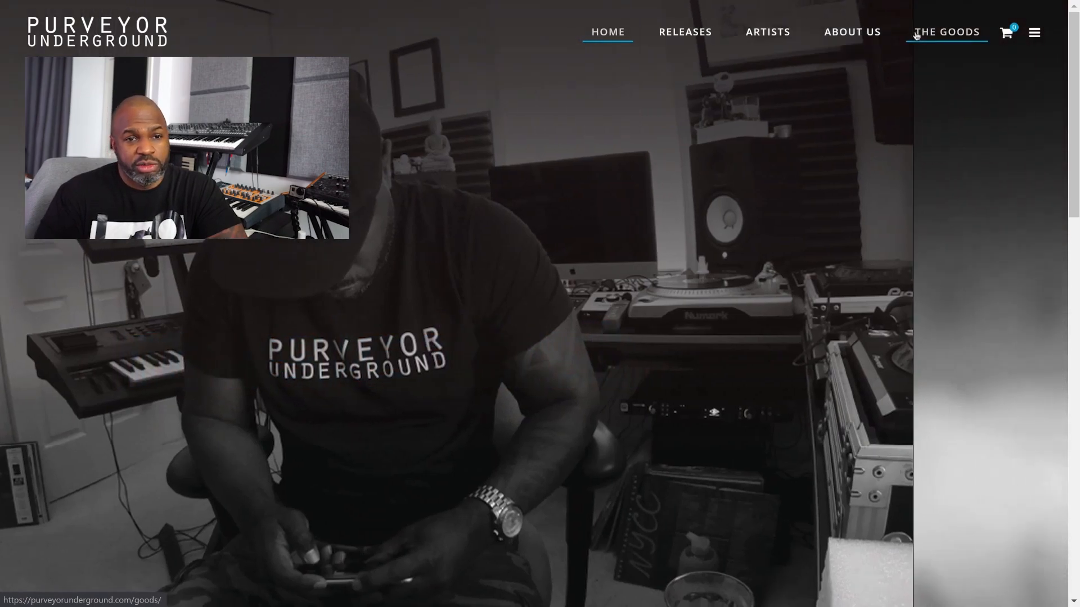
- Switch to the Purveyor Underground website in the browser, view The Goods page, and open The Chiale T-shirt's product page
{"action": "left_click", "coordinate": [916, 34]}
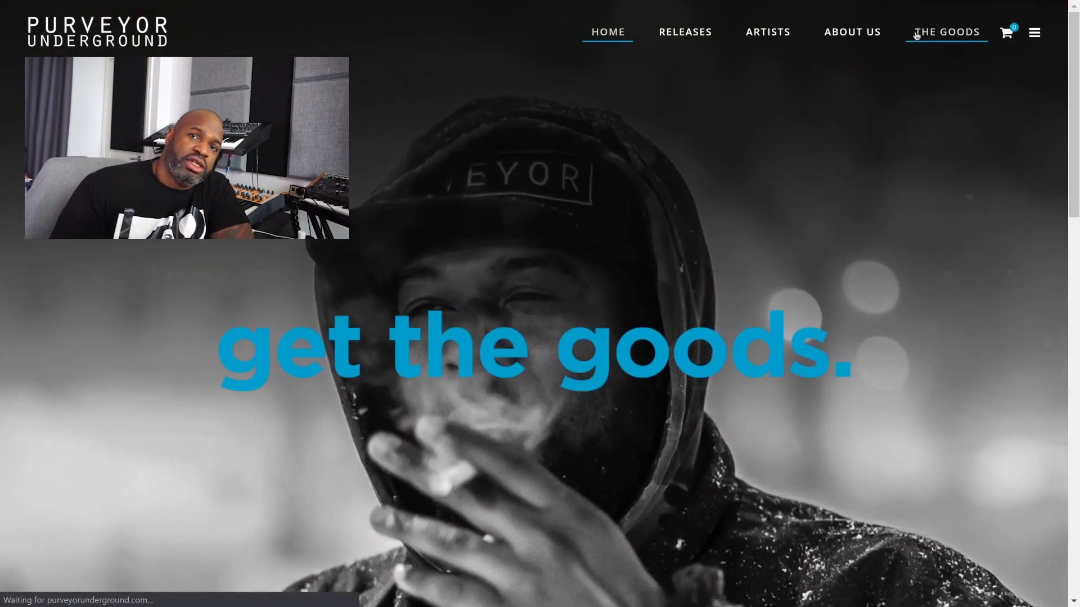
{"action": "scroll", "coordinate": [952, 162], "scroll_direction": "down", "scroll_amount": 5}
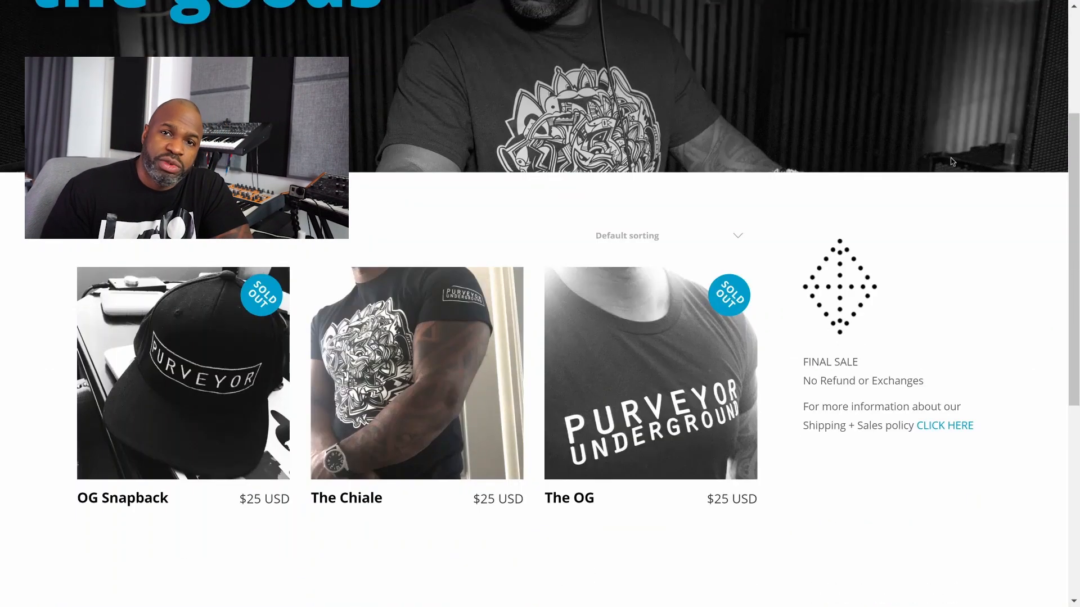
{"action": "scroll", "coordinate": [950, 162], "scroll_direction": "down", "scroll_amount": 2}
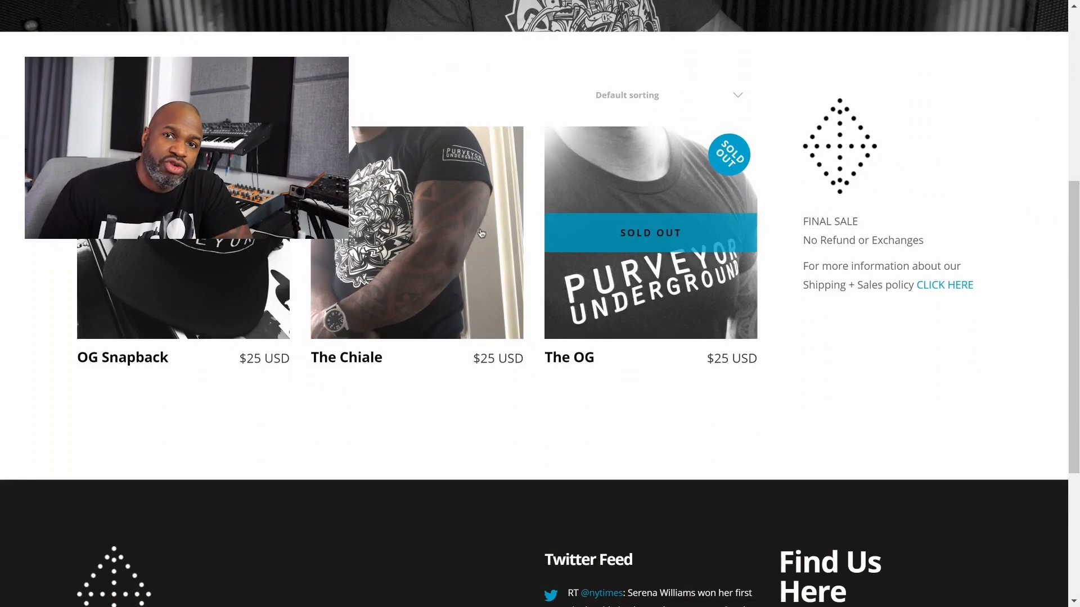
{"action": "left_click", "coordinate": [433, 253]}
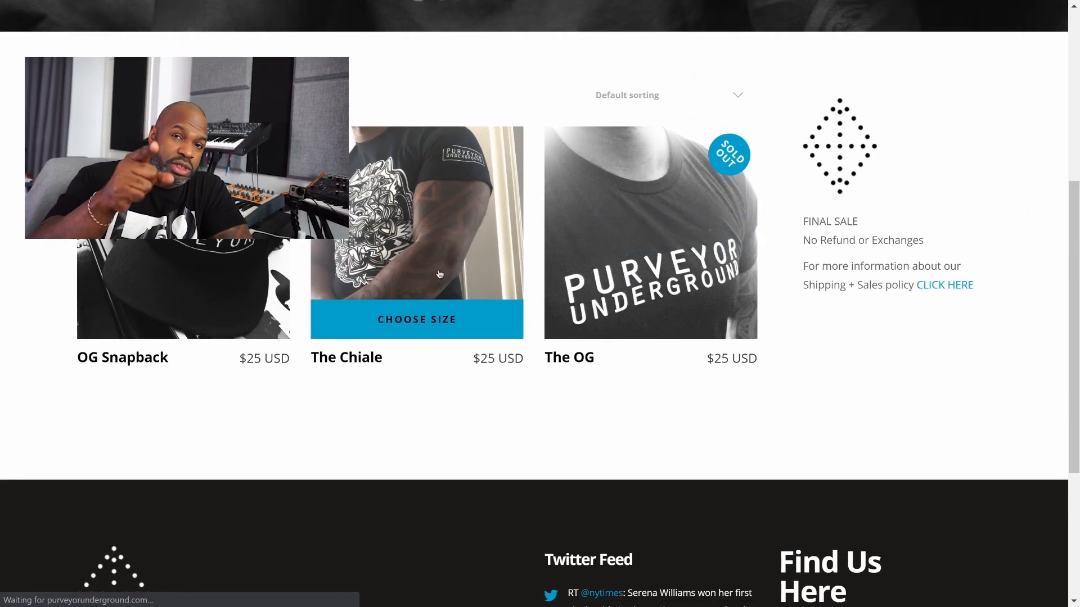